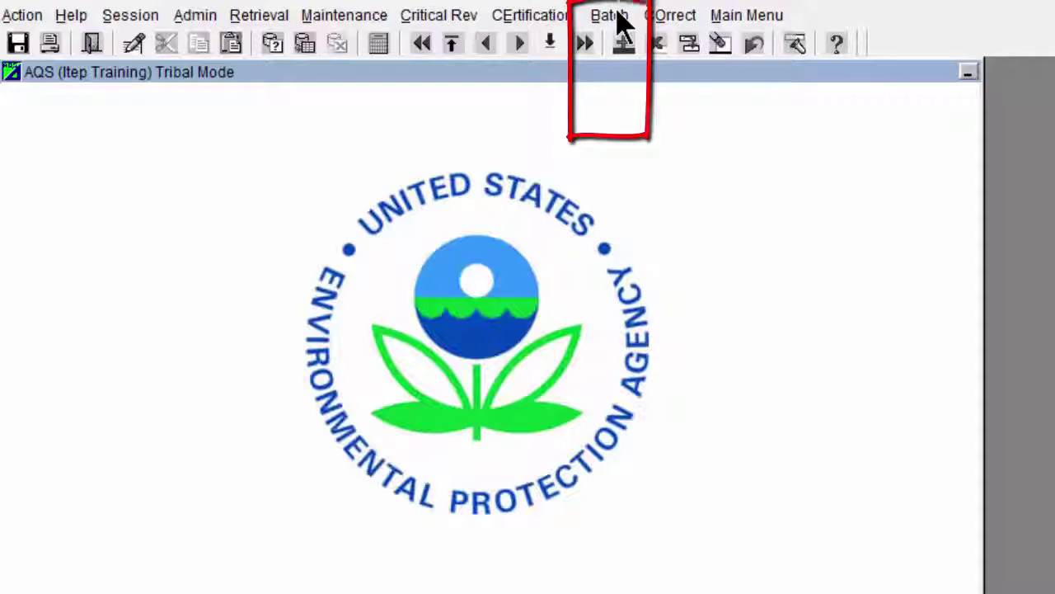
# Open the Batch Process by File view from the AQS menu bar
pyautogui.click(620, 17)
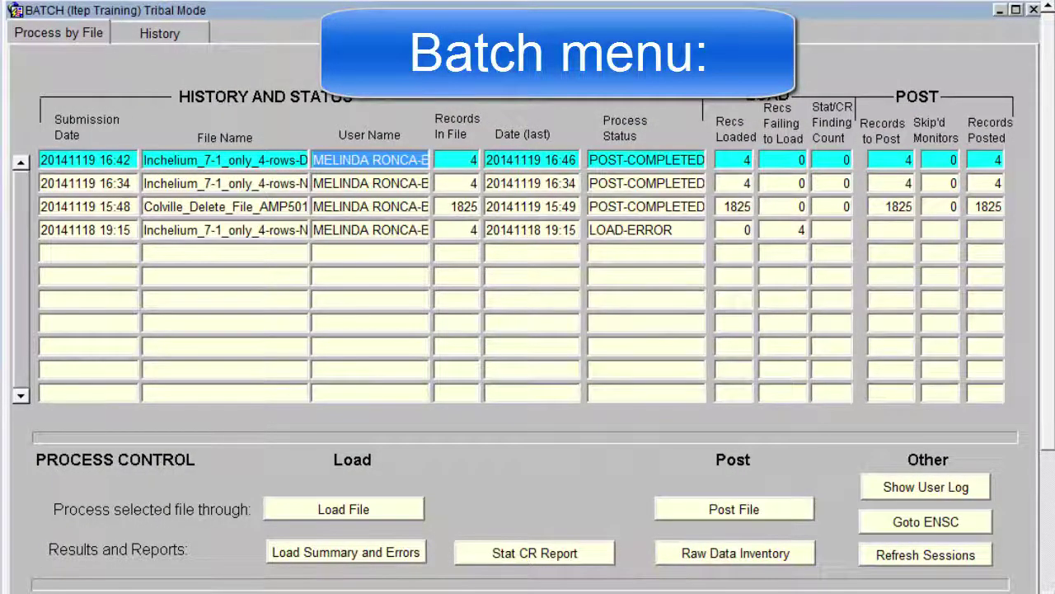
# Search the CDX Exchange Network Services directory for the keyword 'AQS'
pyautogui.click(967, 517)
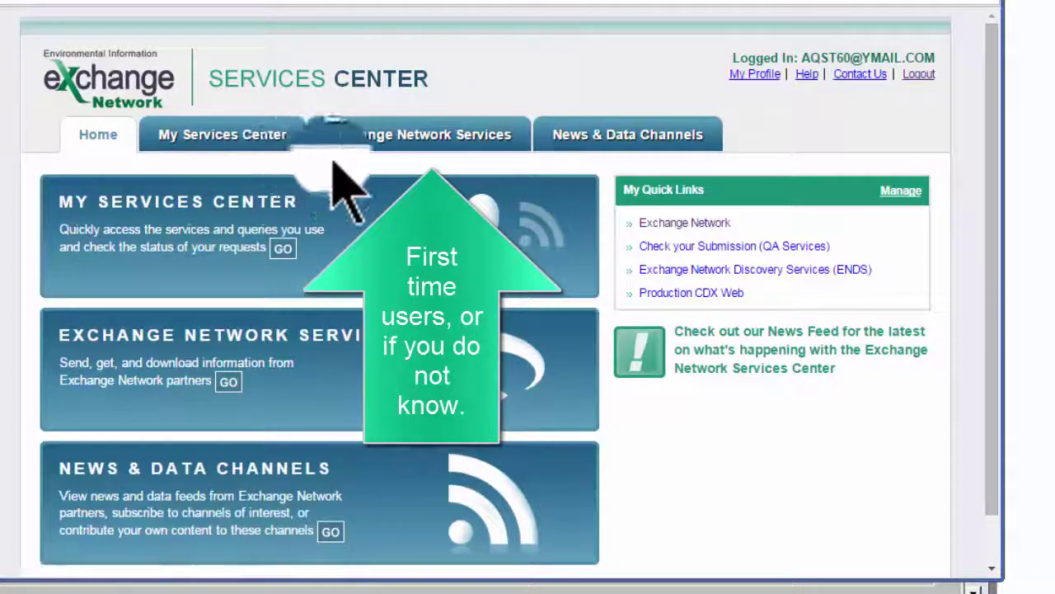
pyautogui.click(410, 142)
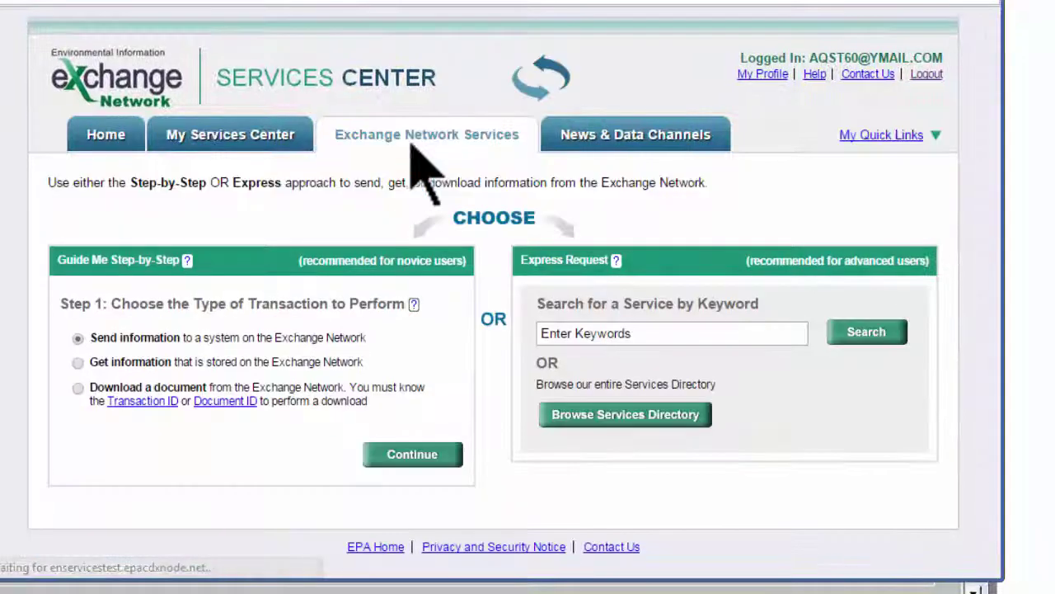
pyautogui.click(576, 333)
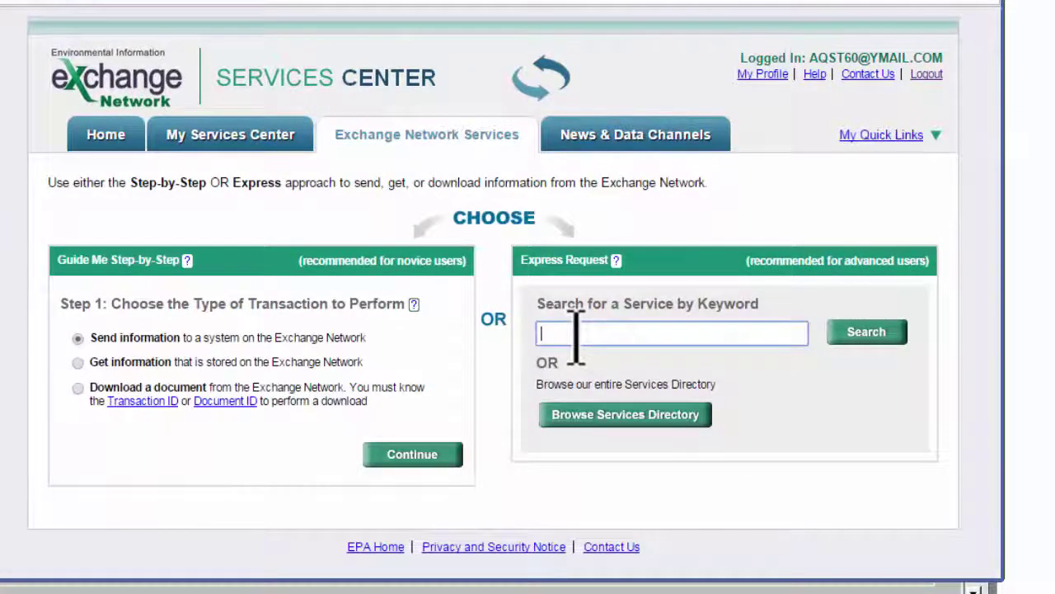
pyautogui.write('AQS')
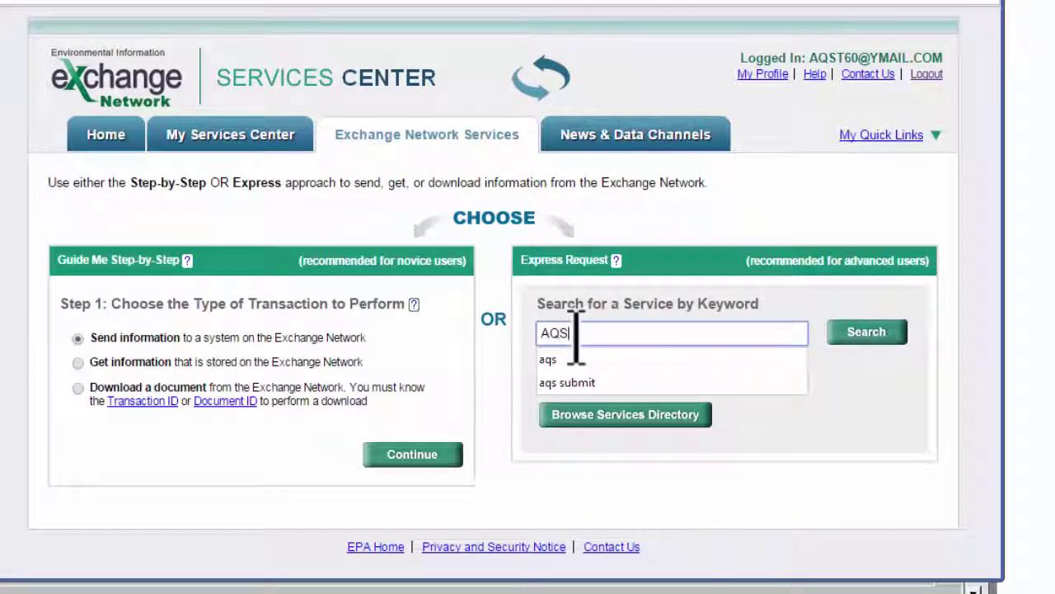
pyautogui.click(874, 343)
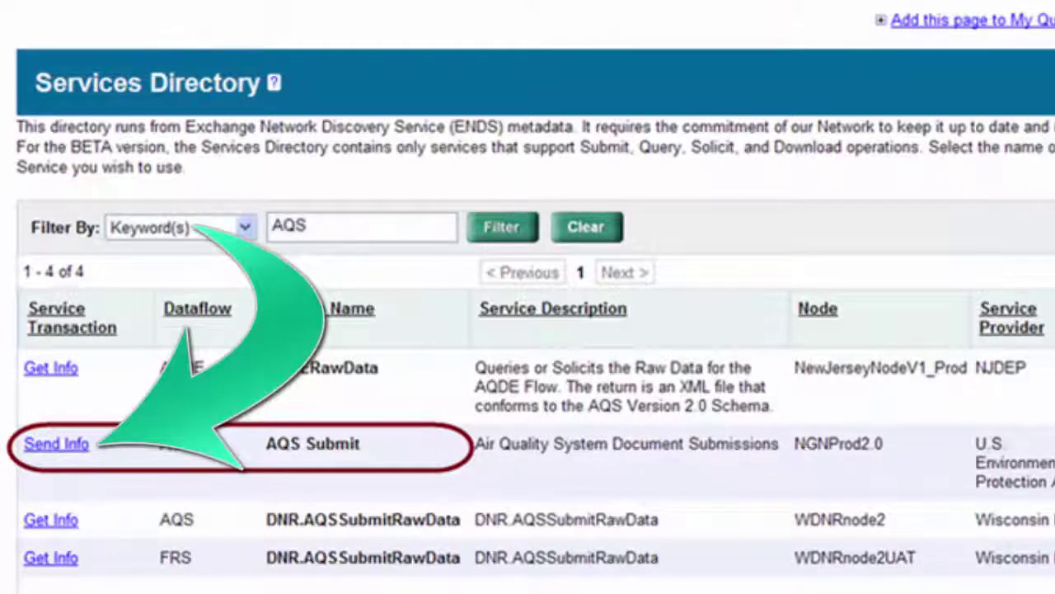
# Start an AQS Submit request with 0035_7-1-14_four_hours_only.txt chosen for upload
pyautogui.click(57, 442)
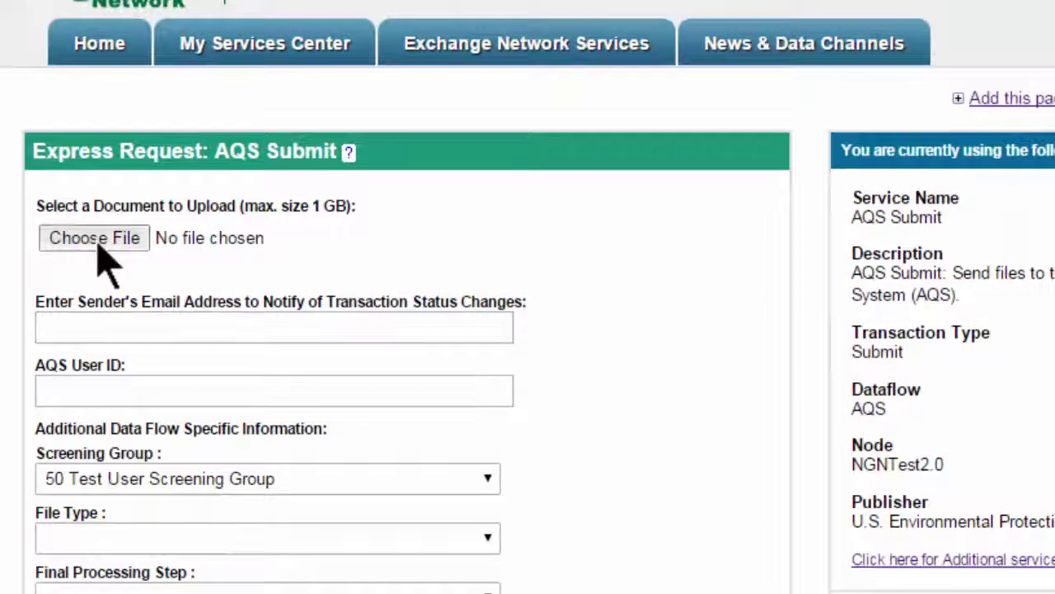
pyautogui.click(97, 244)
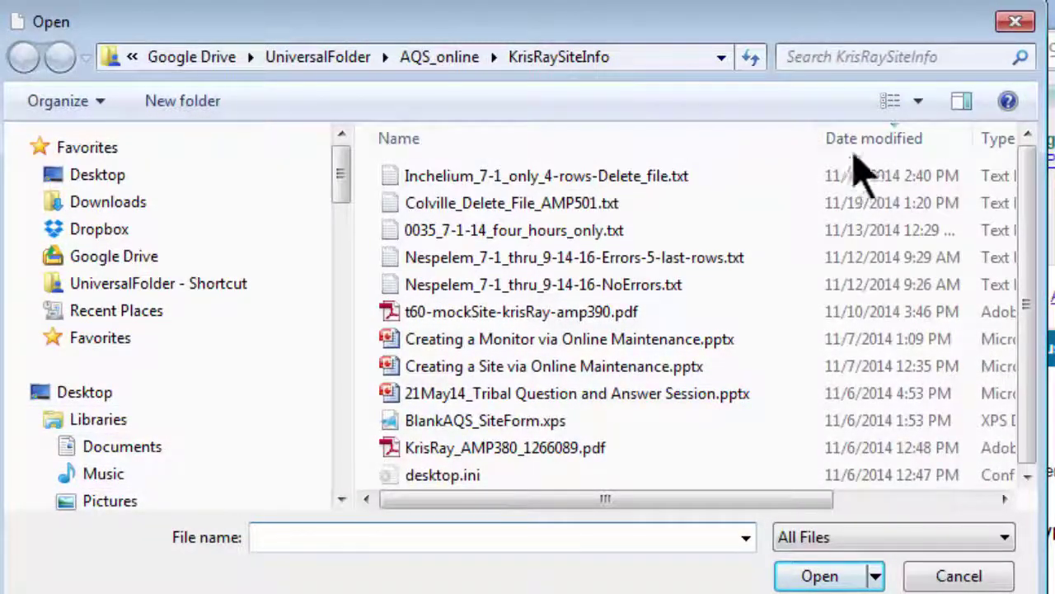
pyautogui.click(658, 230)
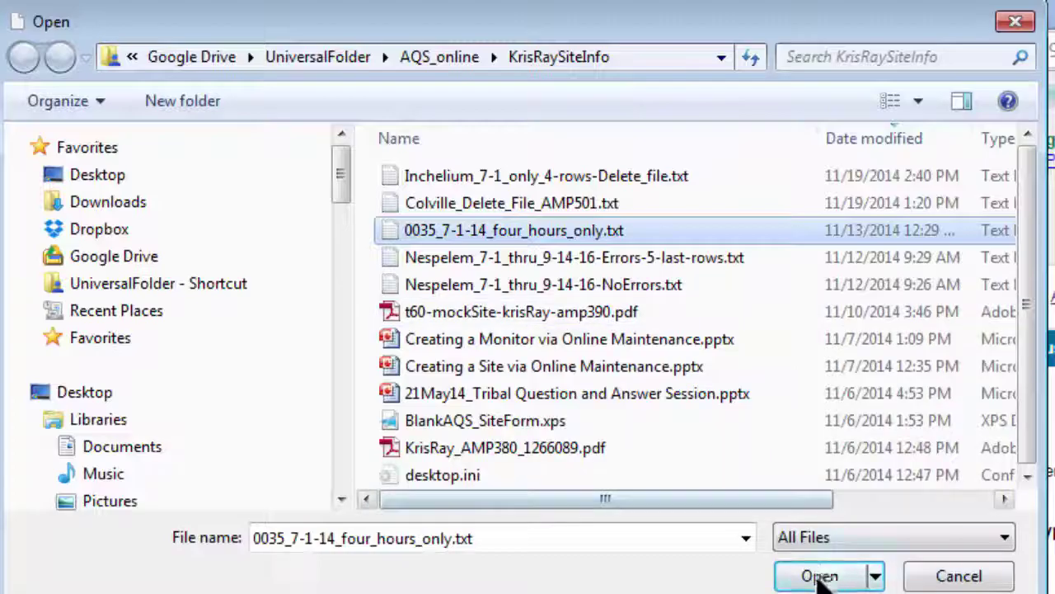
pyautogui.click(816, 575)
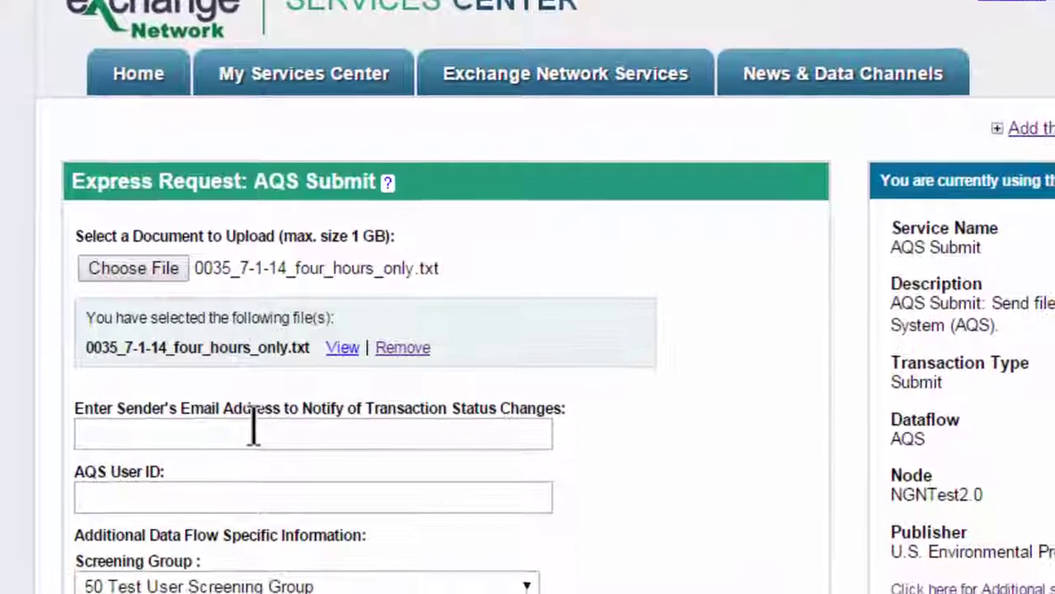
# Fill in the notification e-mail address and the AQS user ID
pyautogui.click(253, 430)
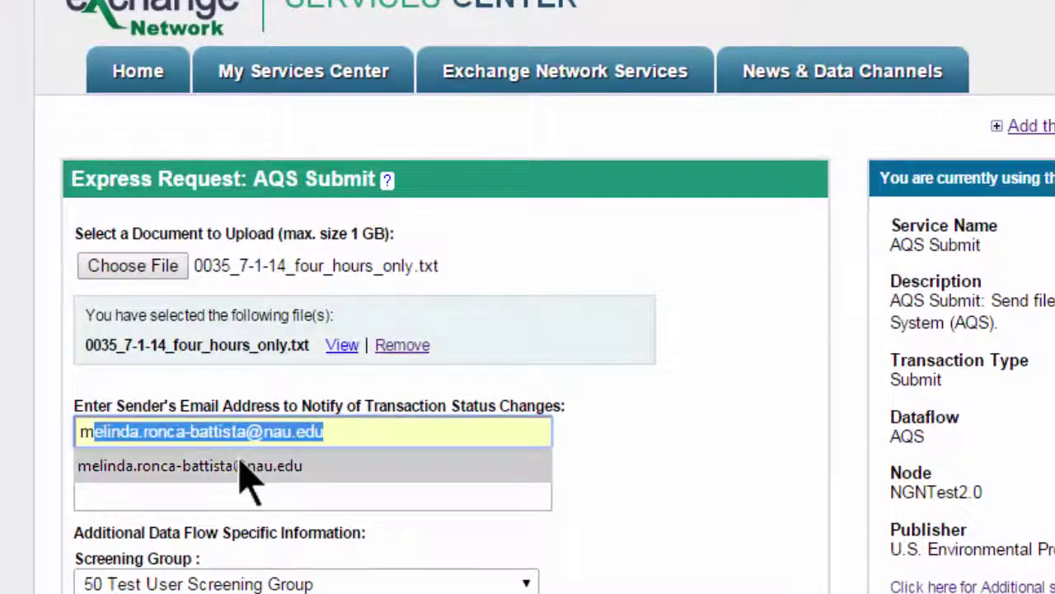
pyautogui.click(247, 466)
pyautogui.click(241, 495)
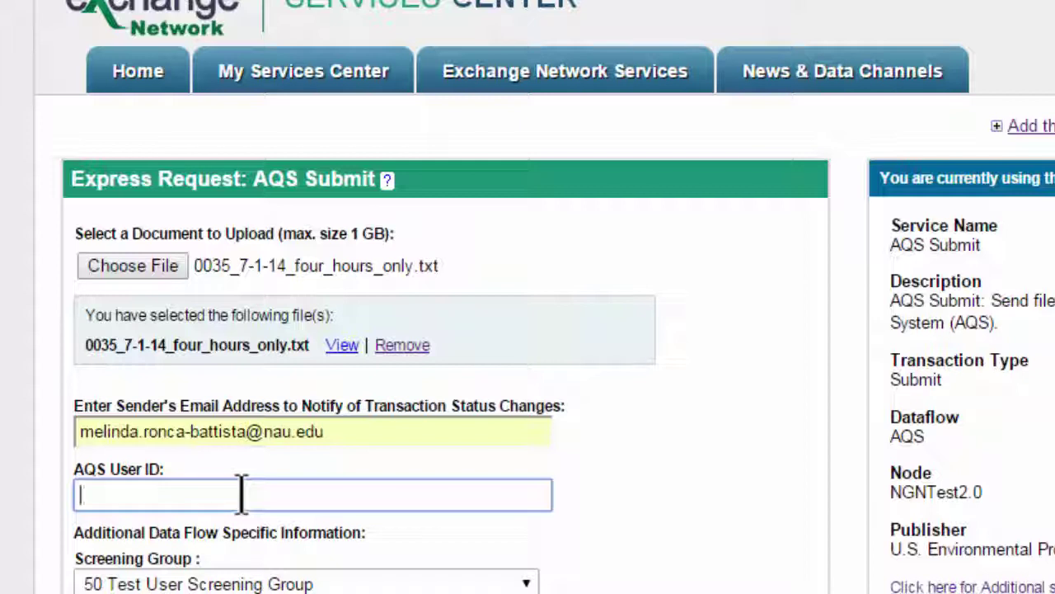
pyautogui.write('ITE')
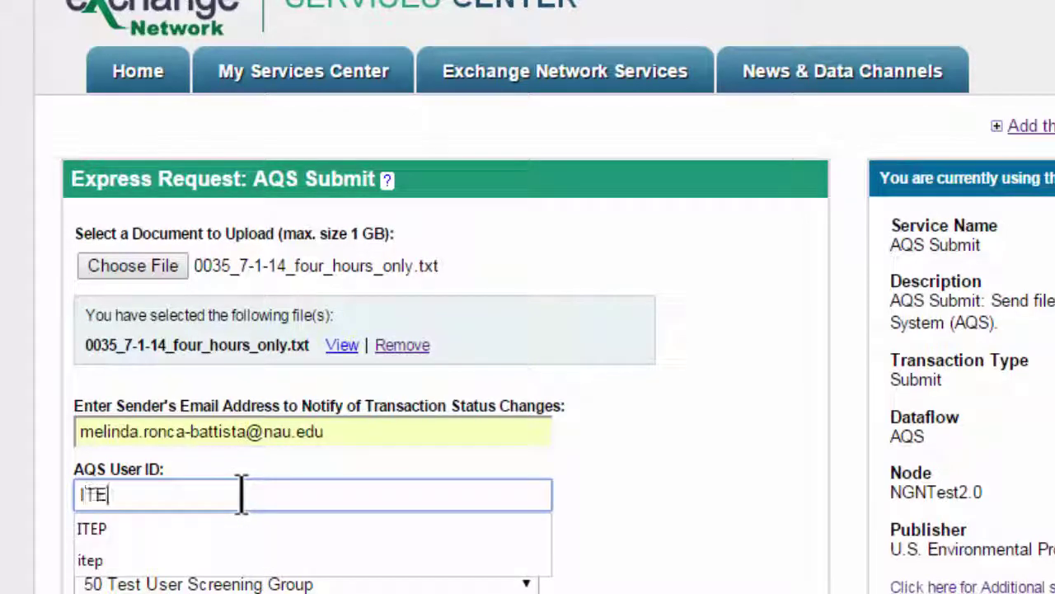
pyautogui.write('P')
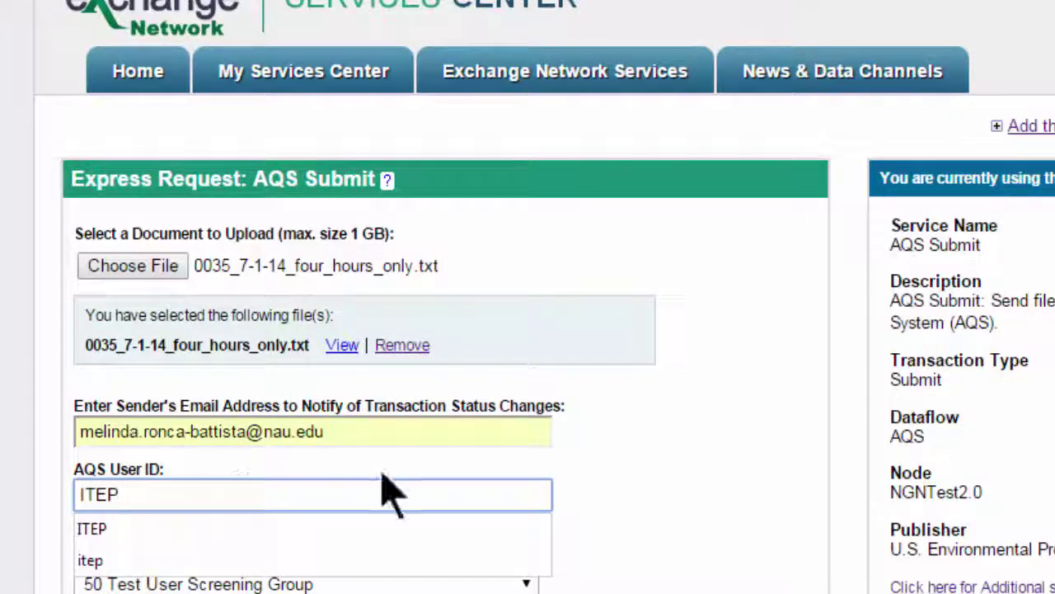
pyautogui.press('Tab')
# Set the screening group to ITEP TRAINING and the file type to FLAT
pyautogui.click(526, 583)
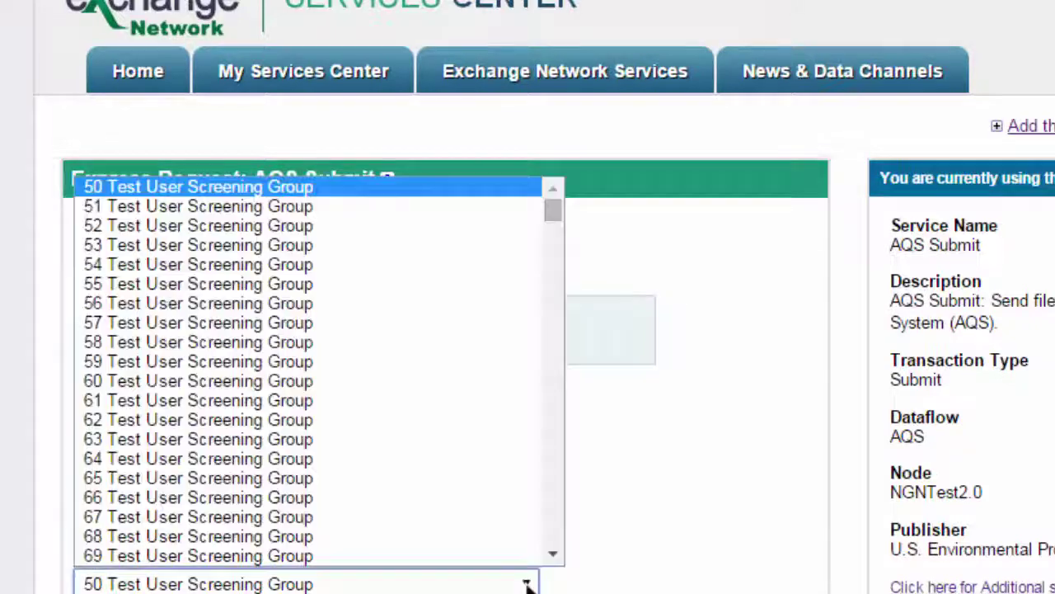
pyautogui.moveTo(554, 216); pyautogui.dragTo(547, 341)
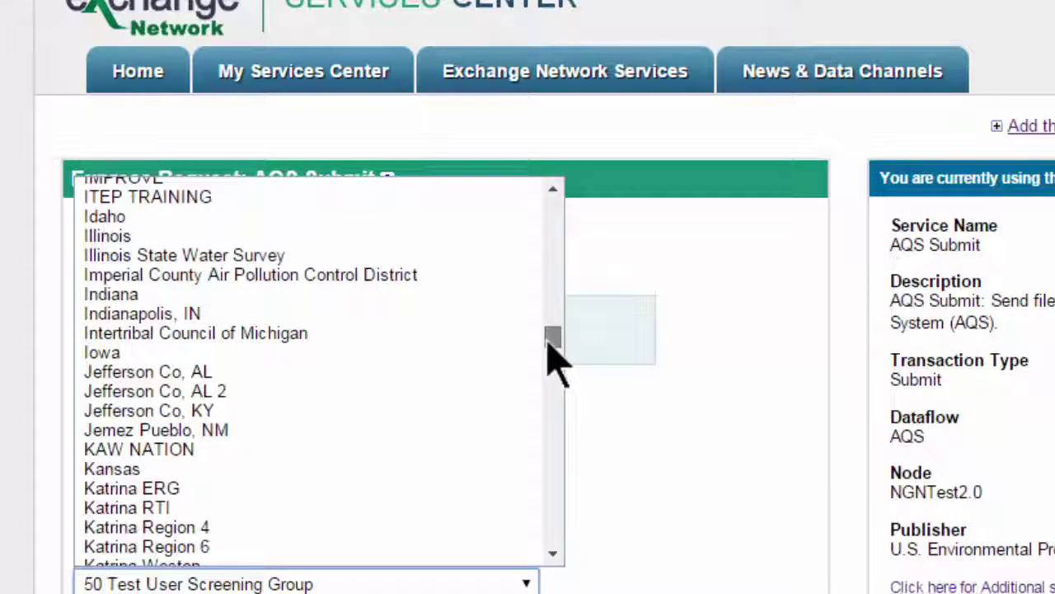
pyautogui.click(220, 197)
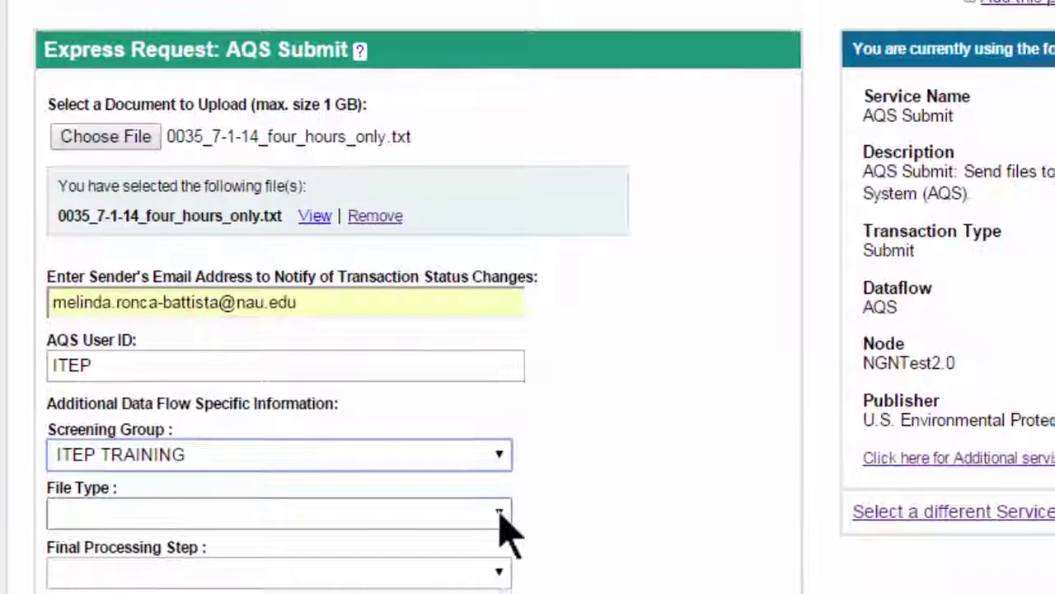
pyautogui.click(501, 514)
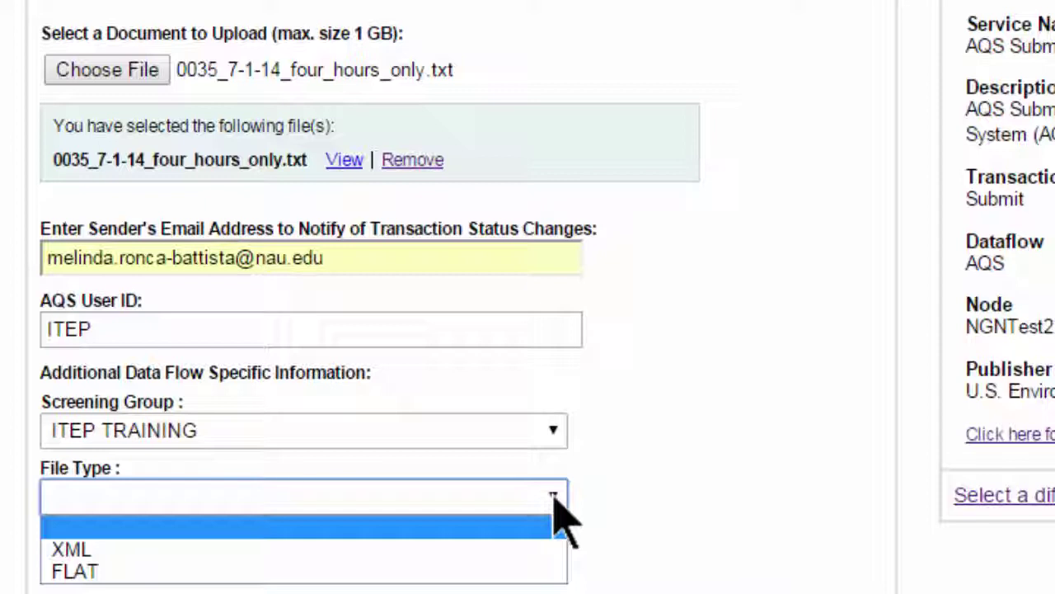
pyautogui.click(532, 573)
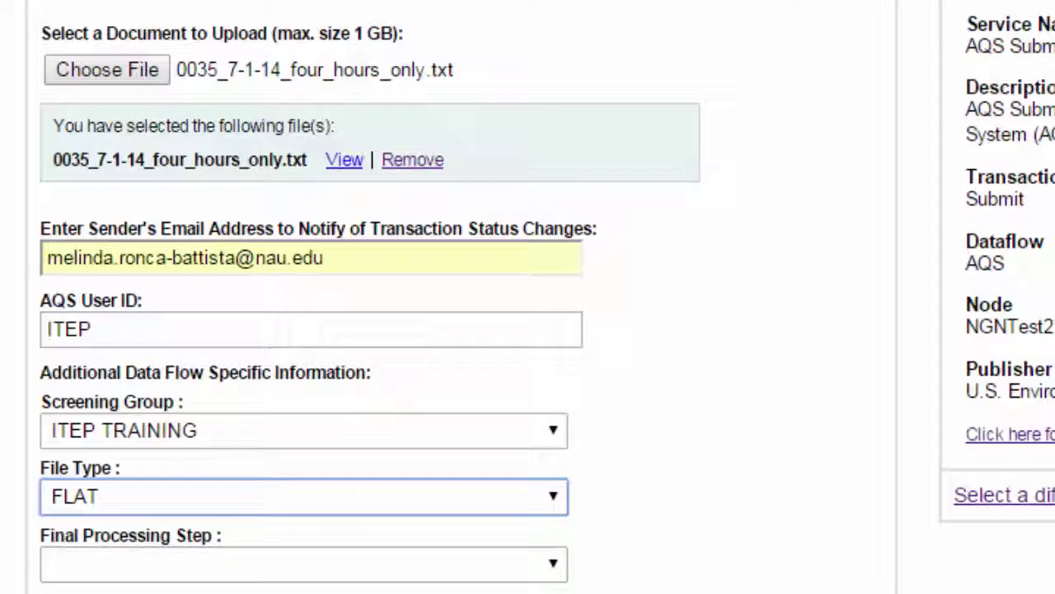
pyautogui.scroll(-2, 528, 302)
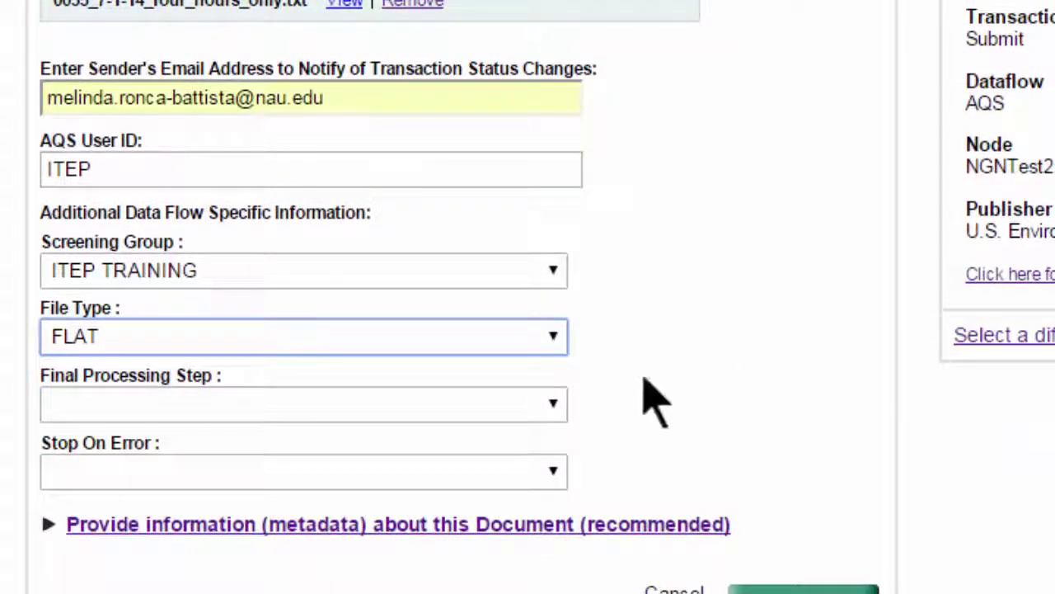
# Set Final Processing Step to Post and Stop On Error to No
pyautogui.click(560, 403)
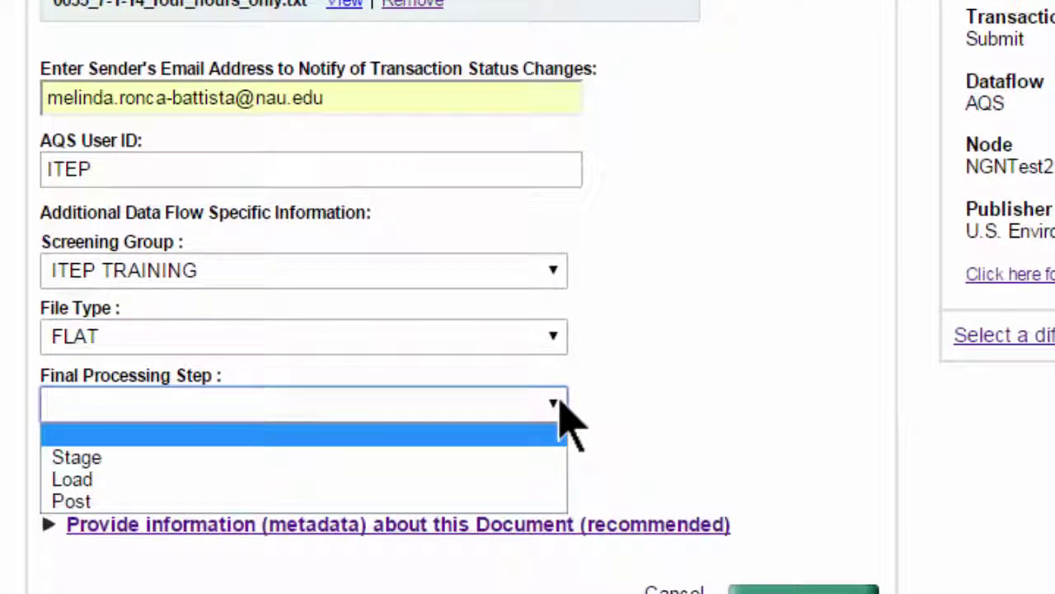
pyautogui.click(499, 502)
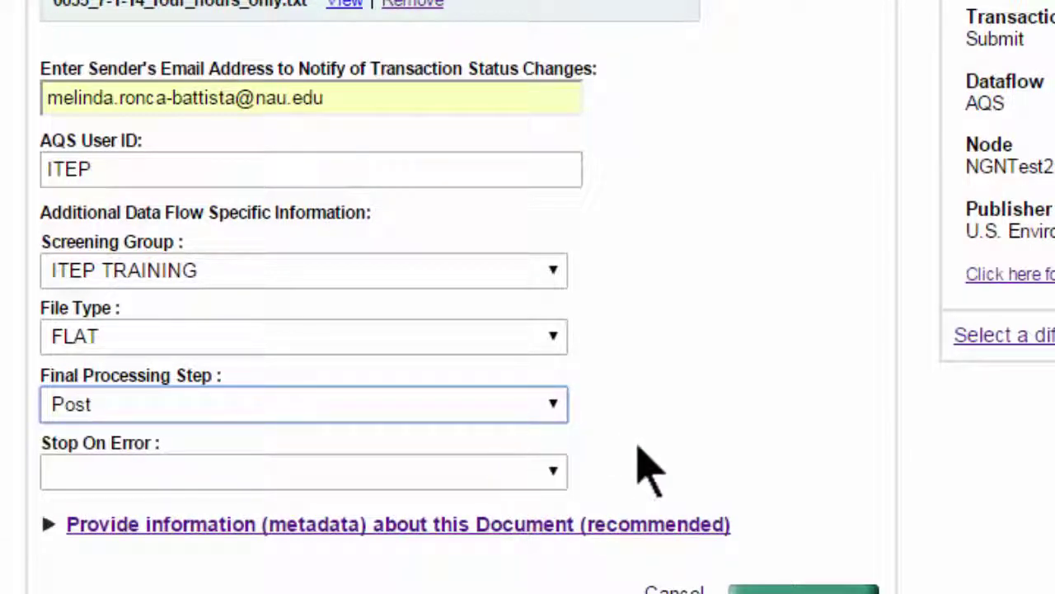
pyautogui.click(553, 470)
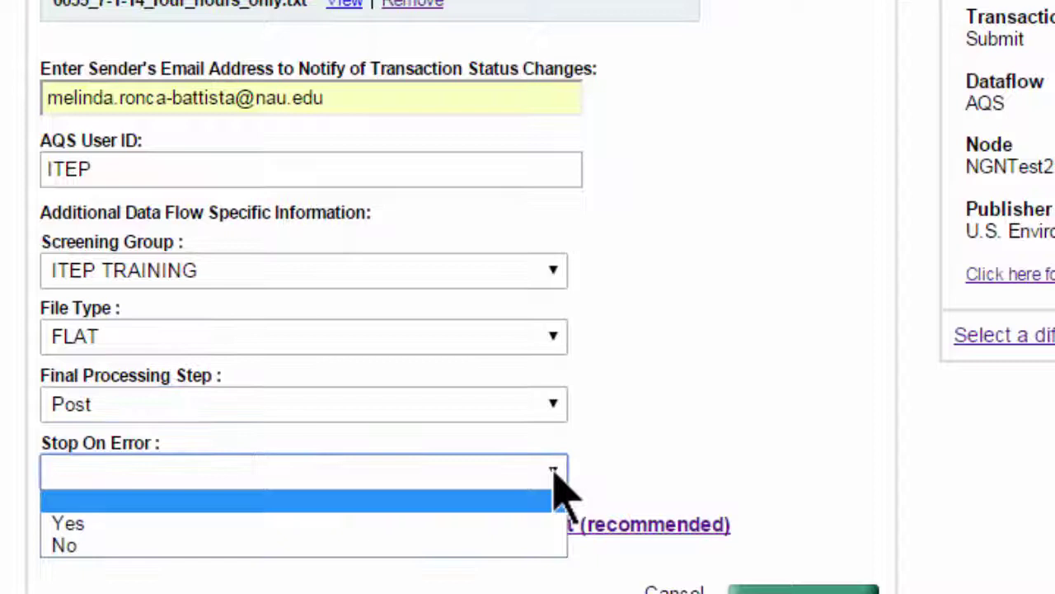
pyautogui.click(534, 546)
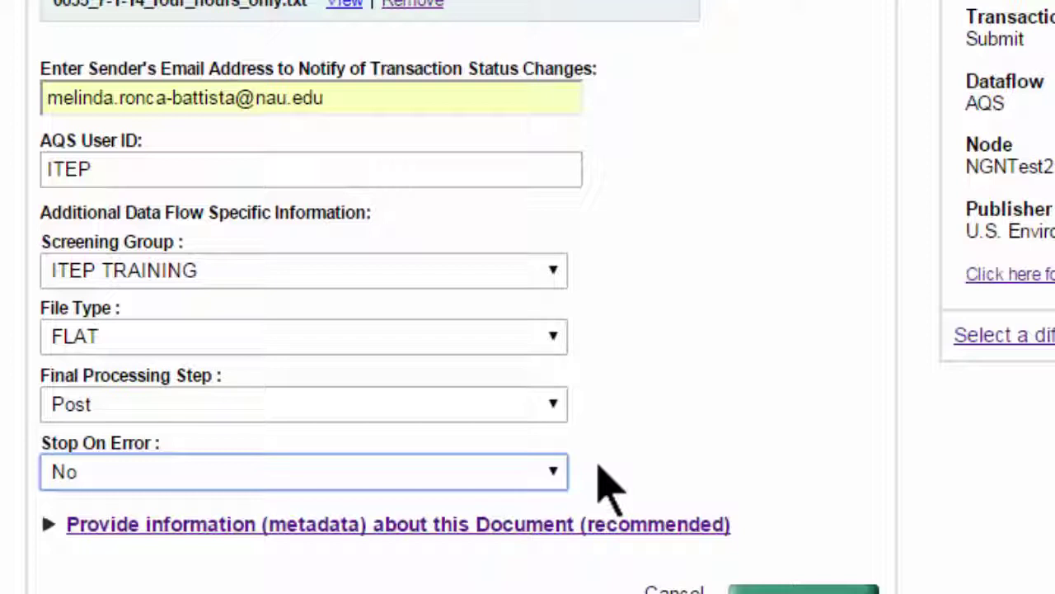
pyautogui.scroll(-3, 730, 436)
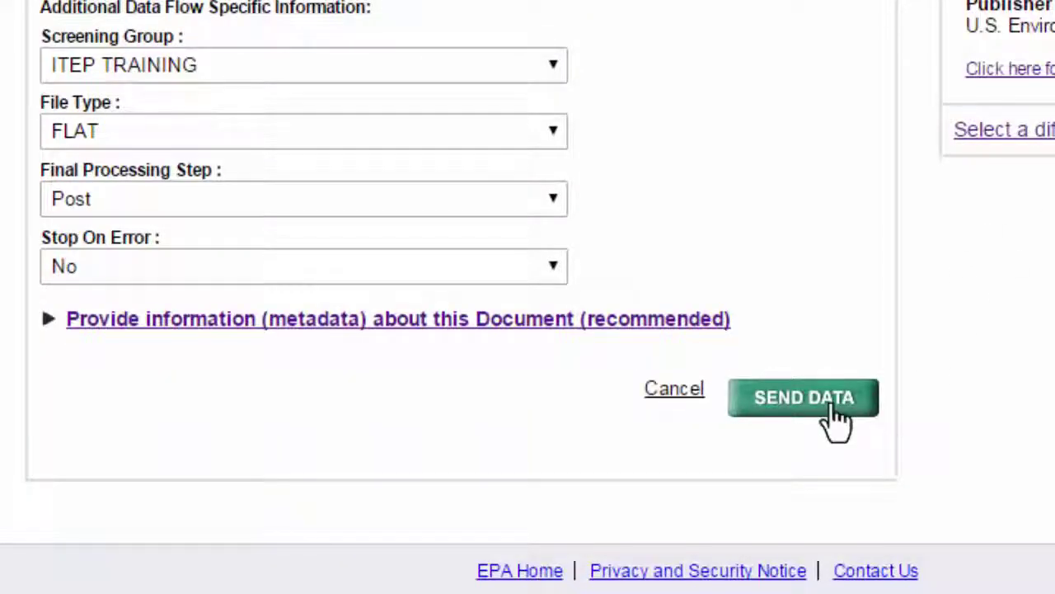
# Send the data and view the request's PROCESSING status in My EPA Activity
pyautogui.click(804, 398)
pyautogui.scroll(2, 808, 470)
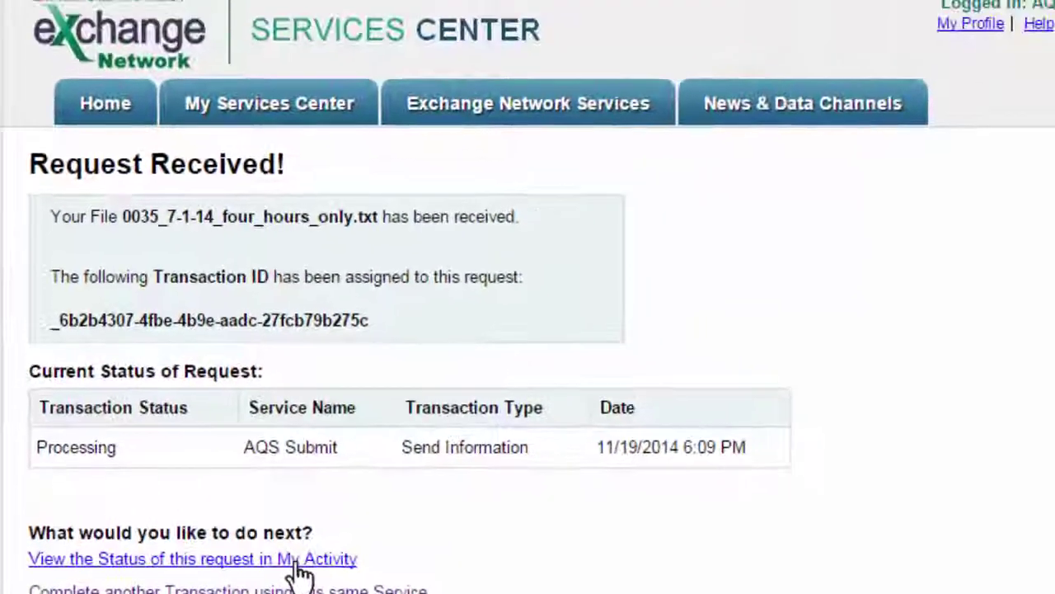
pyautogui.click(371, 515)
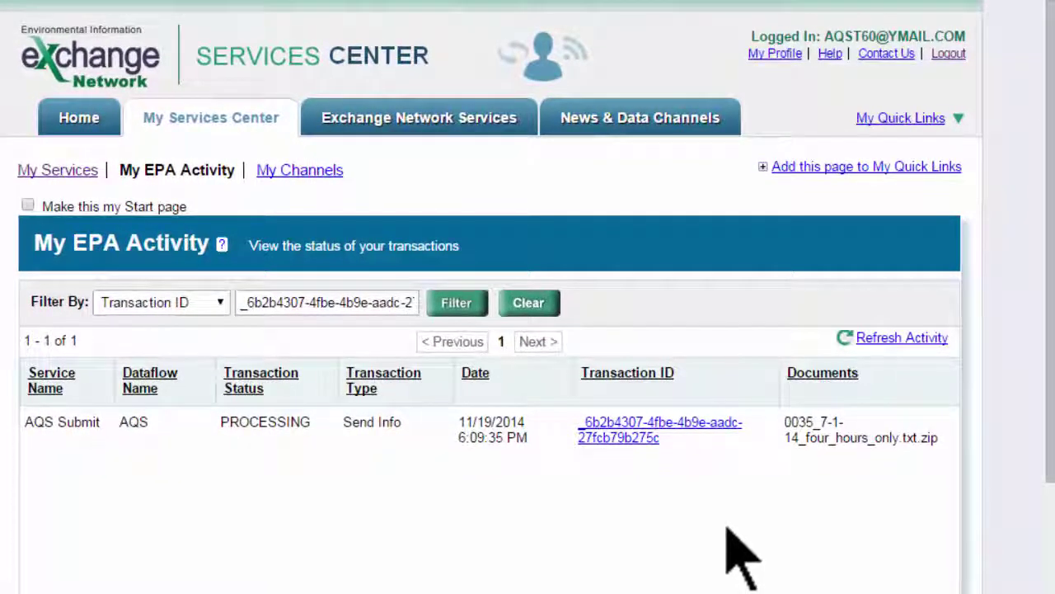
# Refresh the activity to update the AQS Submit transaction's status
pyautogui.click(897, 338)
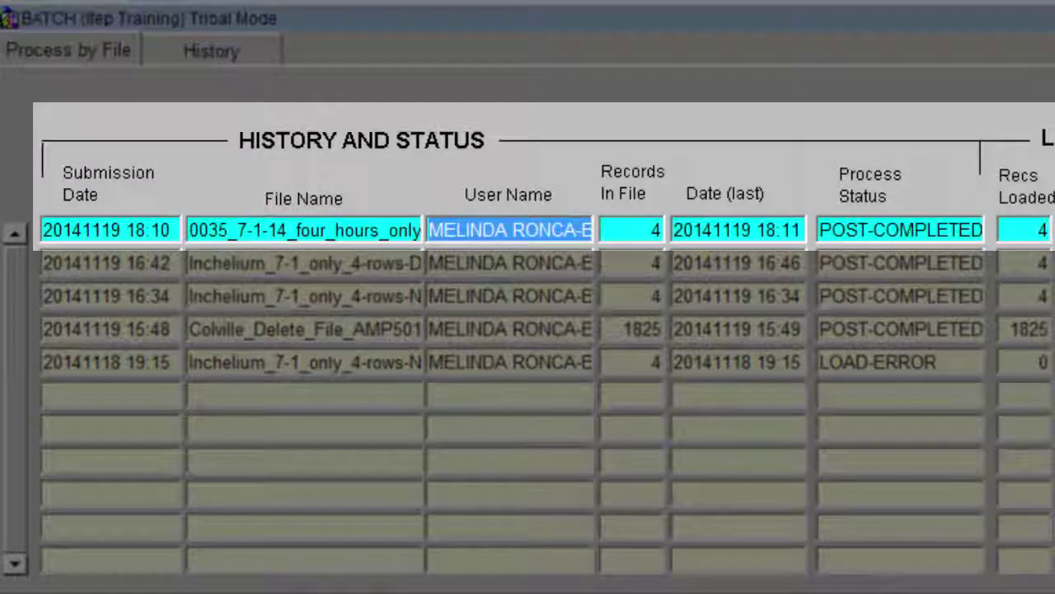
pyautogui.click(652, 230)
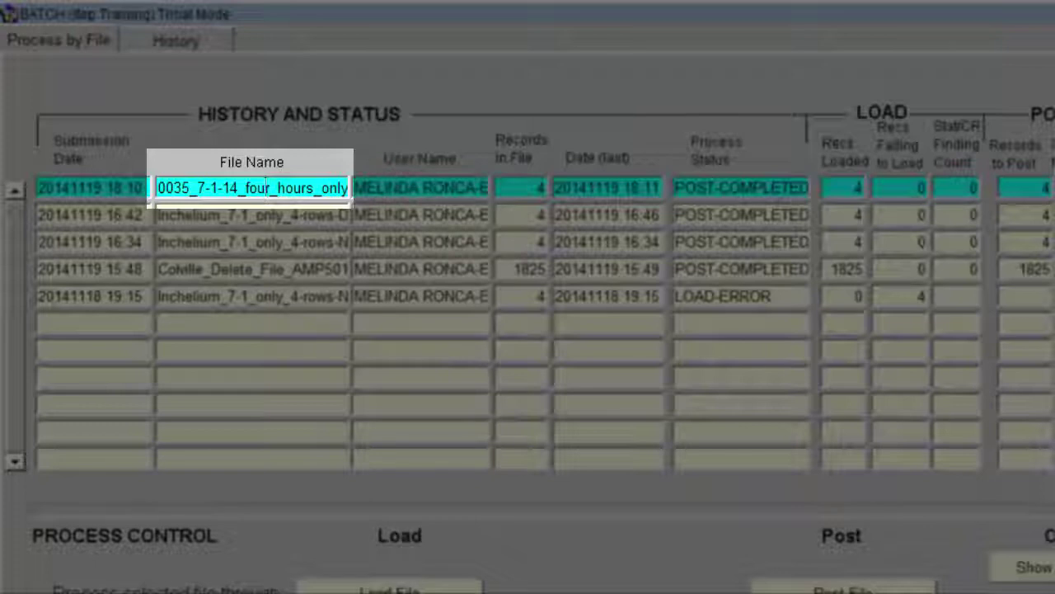
pyautogui.click(347, 188)
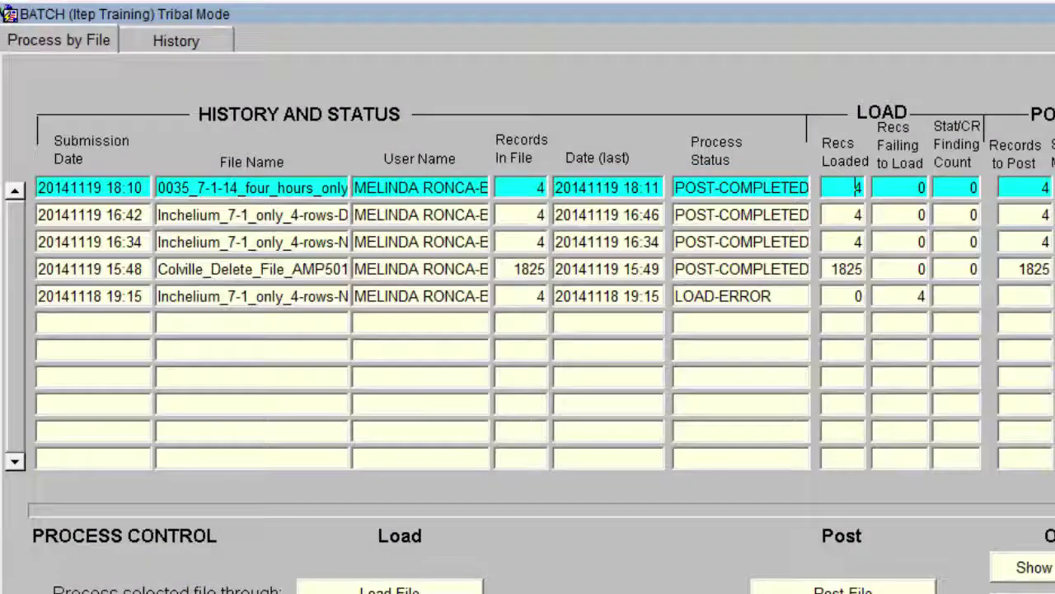
pyautogui.click(920, 188)
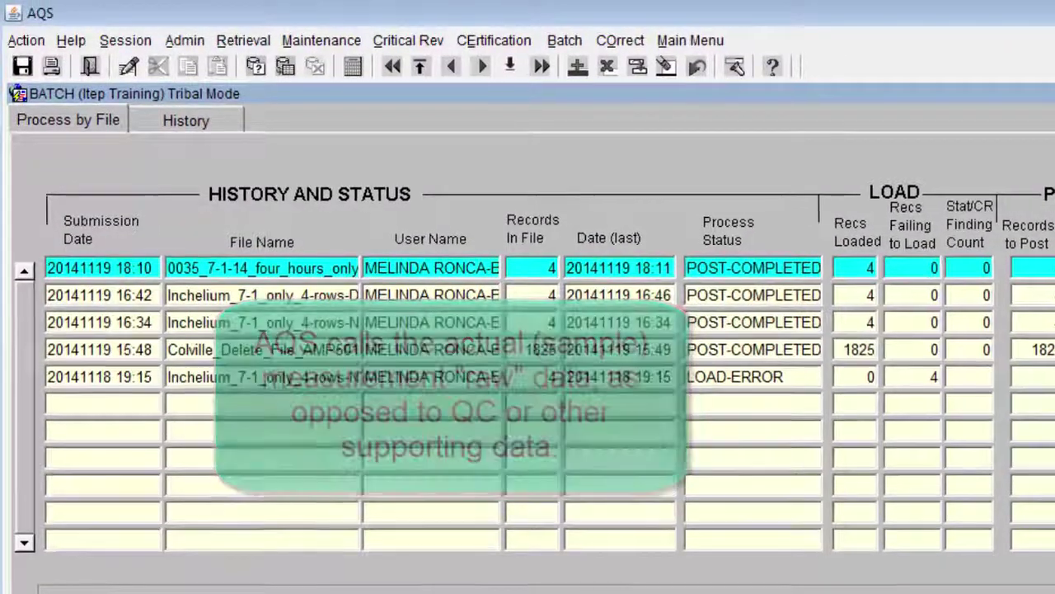
# Open the Maintenance > Sample Values > Raw Data screen
pyautogui.hotkey('alt', 'm')
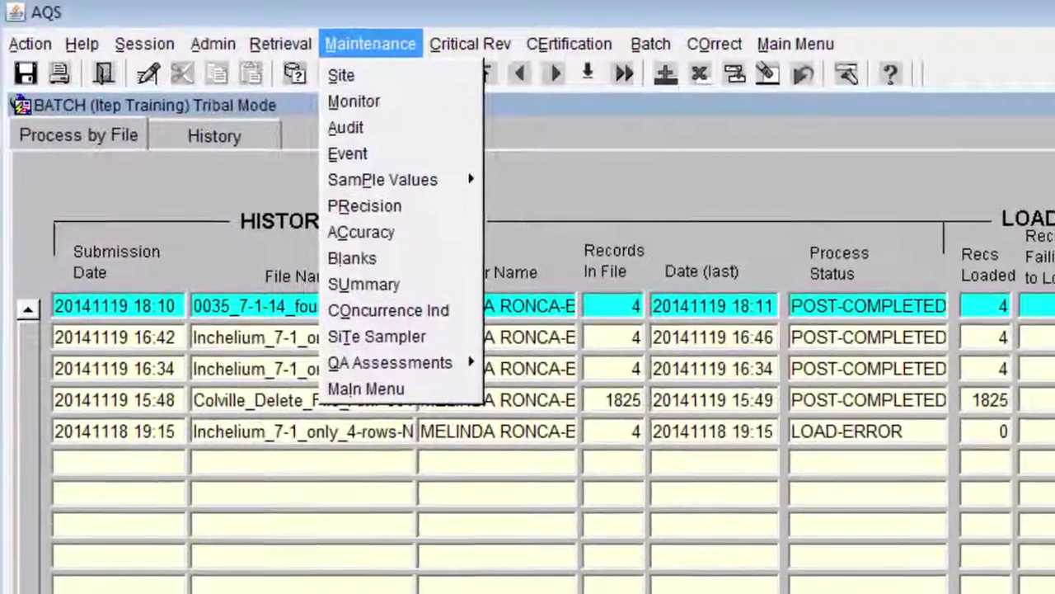
pyautogui.press('Down')
pyautogui.press('Down')
pyautogui.press('Down')
pyautogui.press('Down')
pyautogui.press('Down')
pyautogui.press('Right')
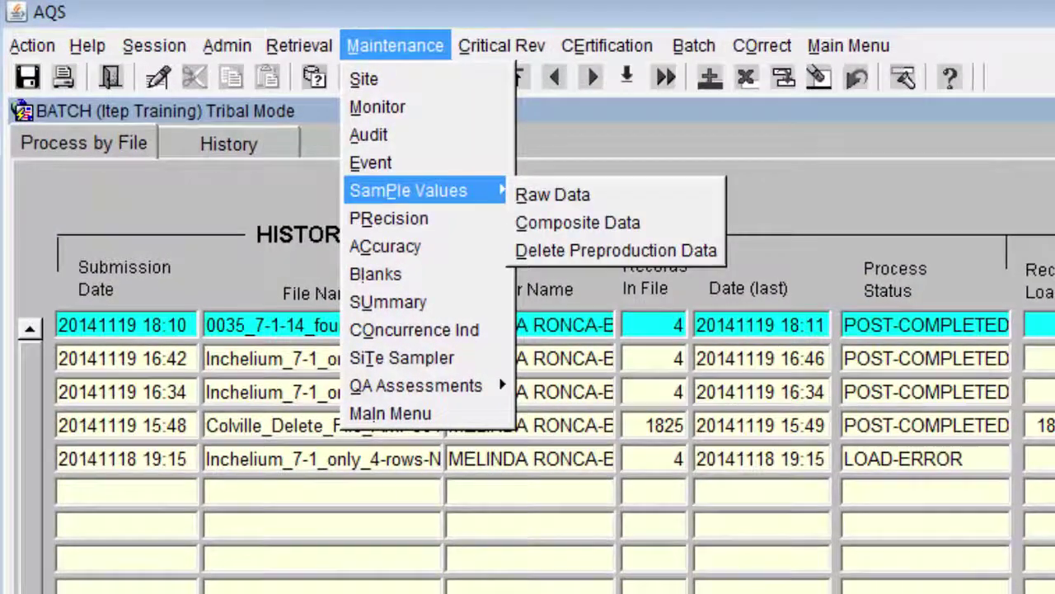
pyautogui.press('Down')
pyautogui.press('Down')
pyautogui.press('Up')
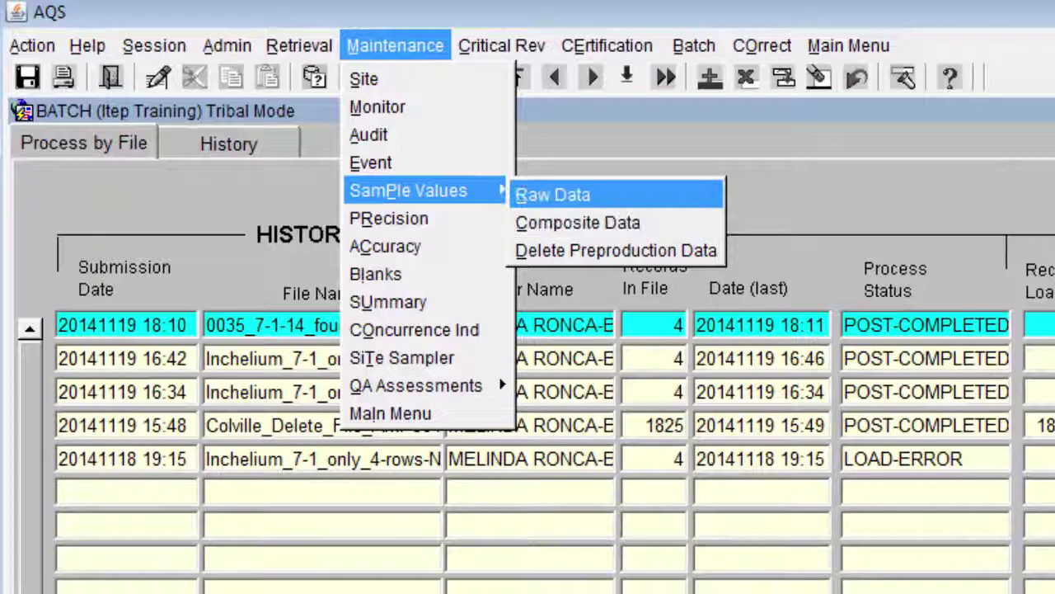
pyautogui.press('Escape')
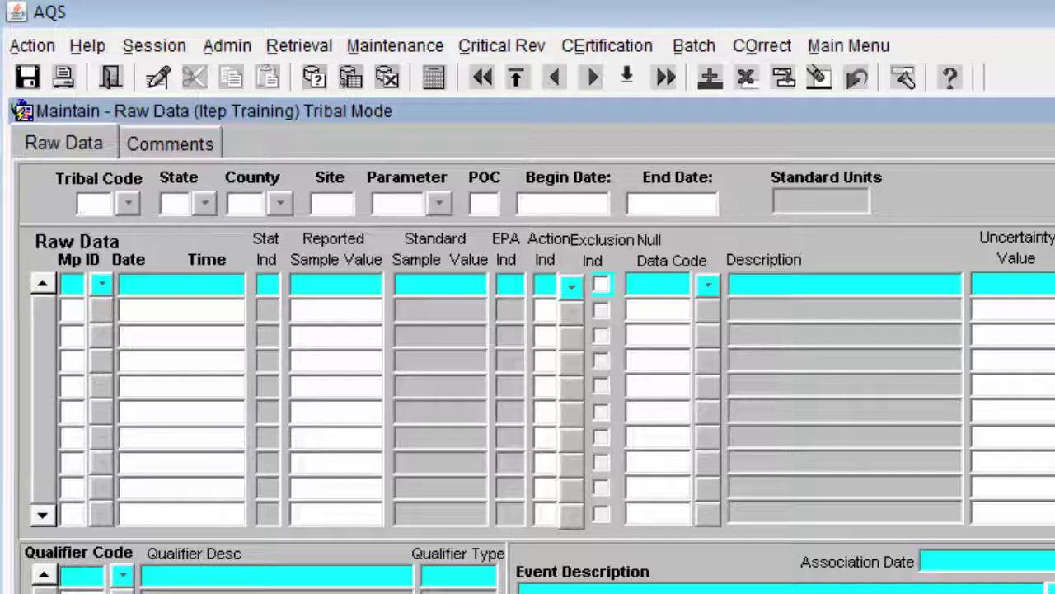
# Query raw data for Tribal Code 101 and Site 0035
pyautogui.write('101')
pyautogui.click(330, 204)
pyautogui.write('0035')
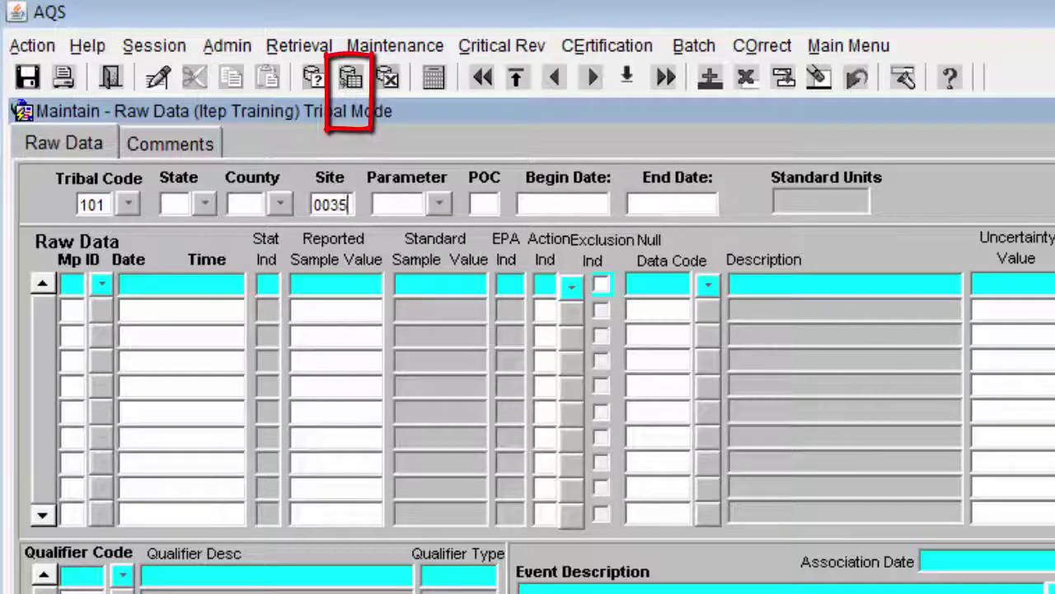
pyautogui.press('F8')
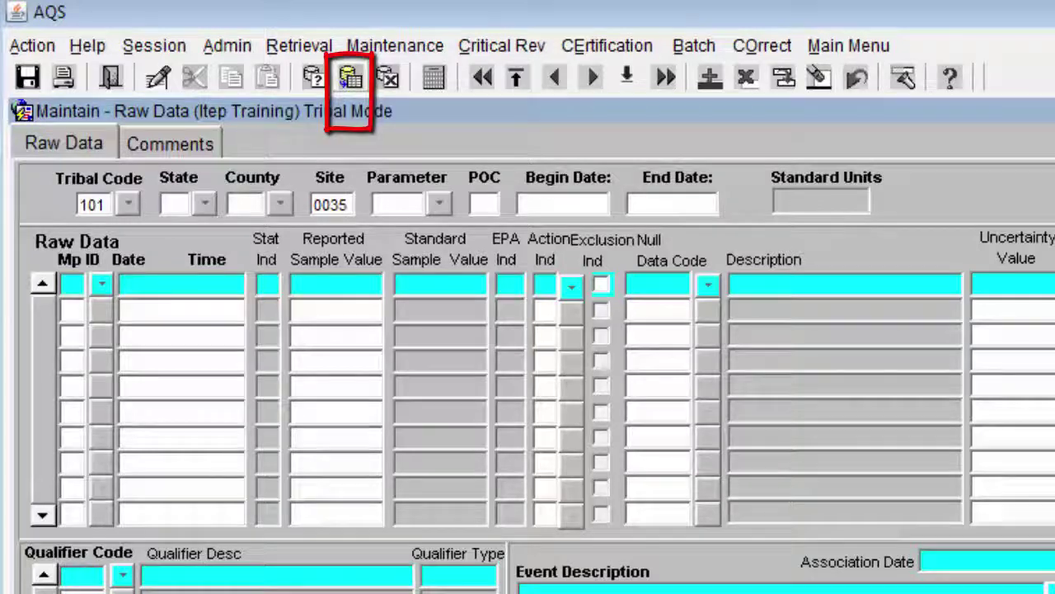